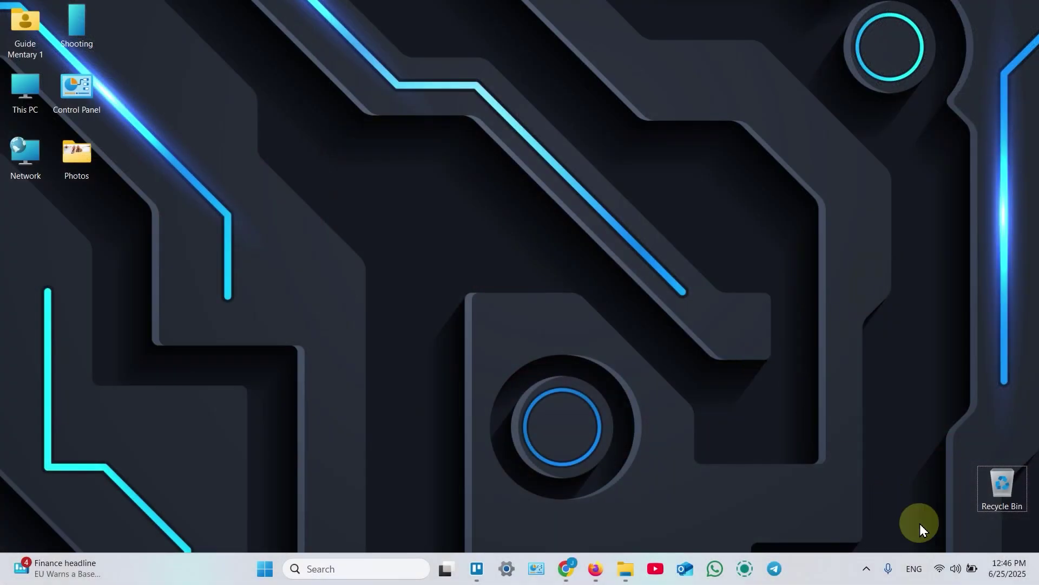
Connect the laptop to the open TP-Link_Extender Wi-Fi network and bring Firefox forward.
left_click(940, 569)
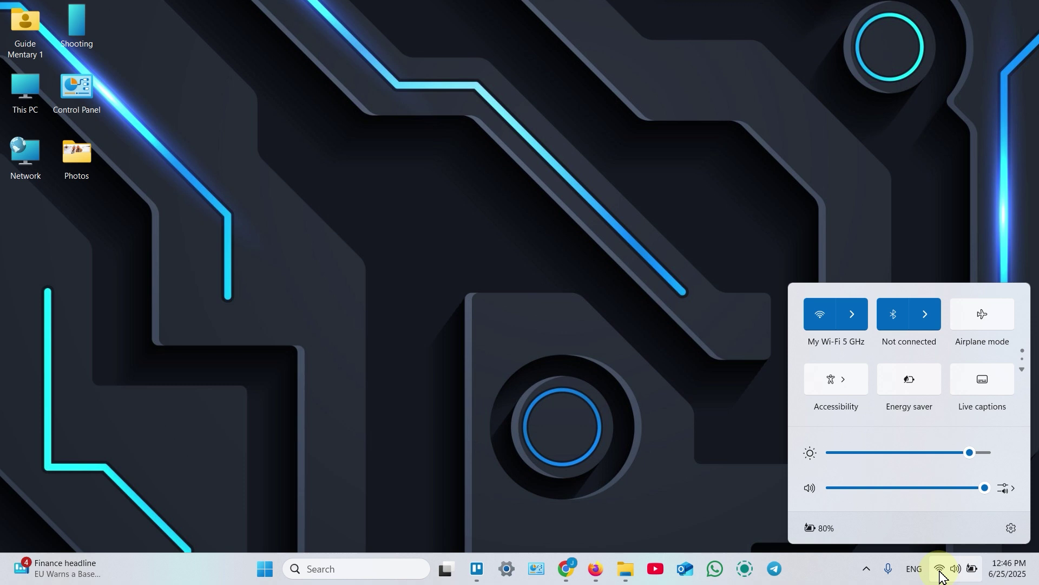
left_click(855, 317)
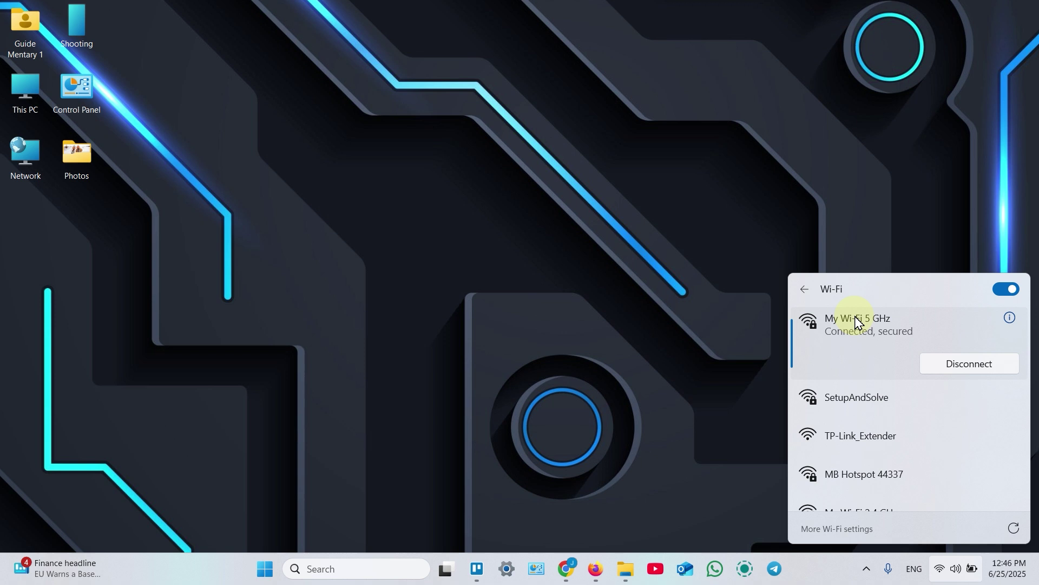
left_click(939, 438)
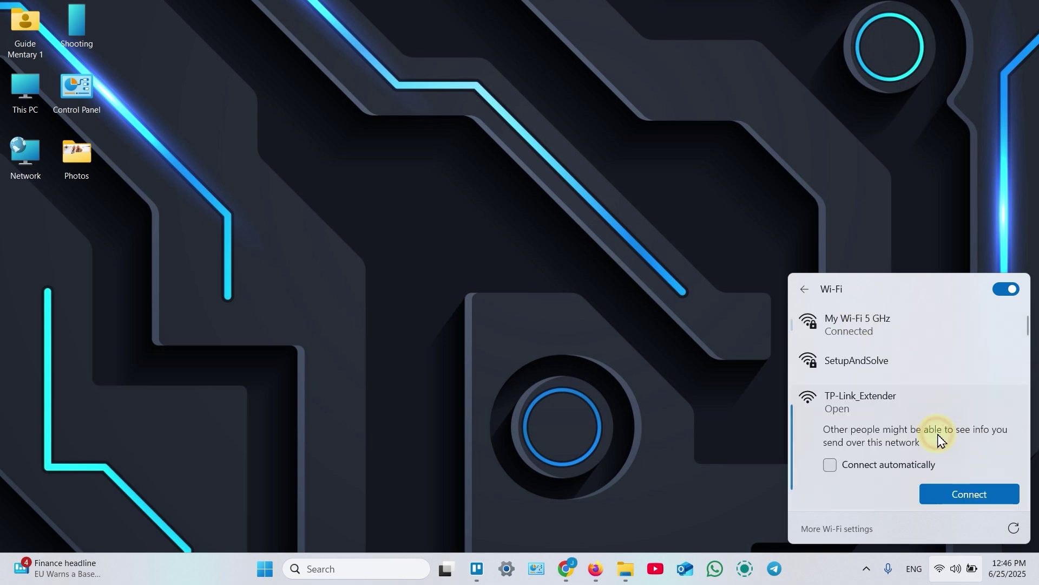
left_click(983, 493)
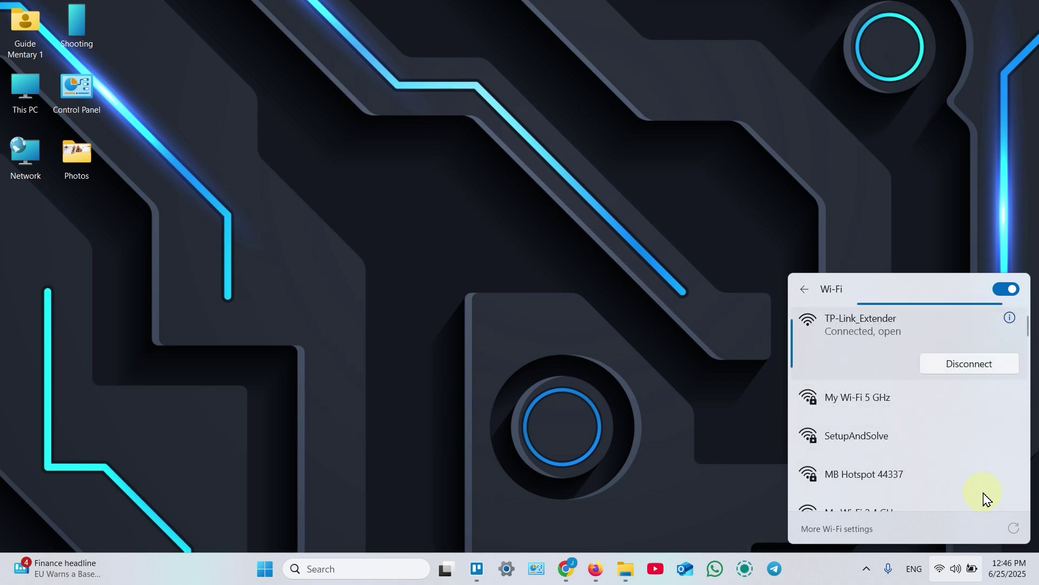
left_click(598, 568)
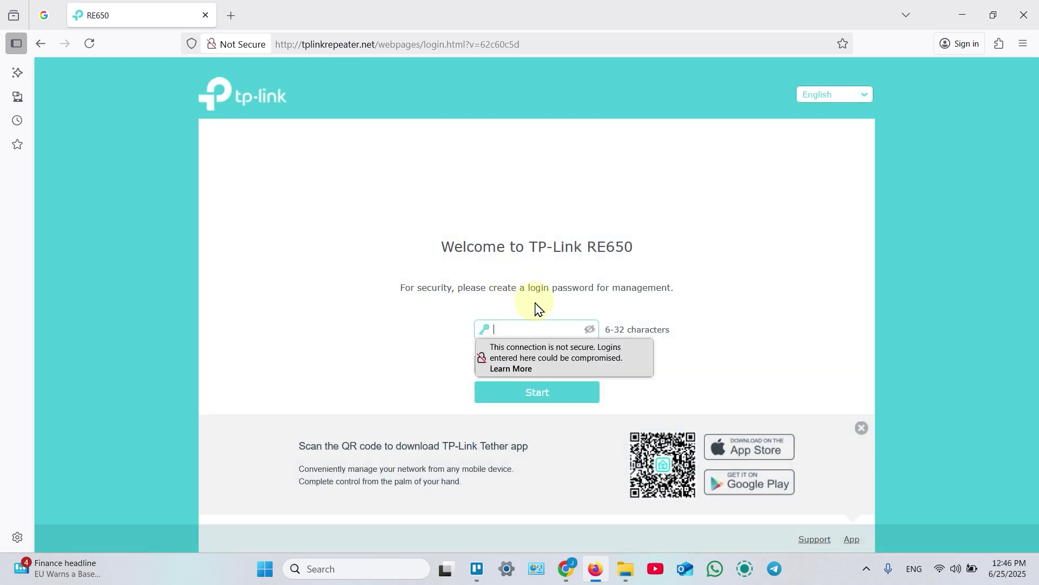
Create and confirm a 6-character RE650 management password and start setup.
left_click(513, 326)
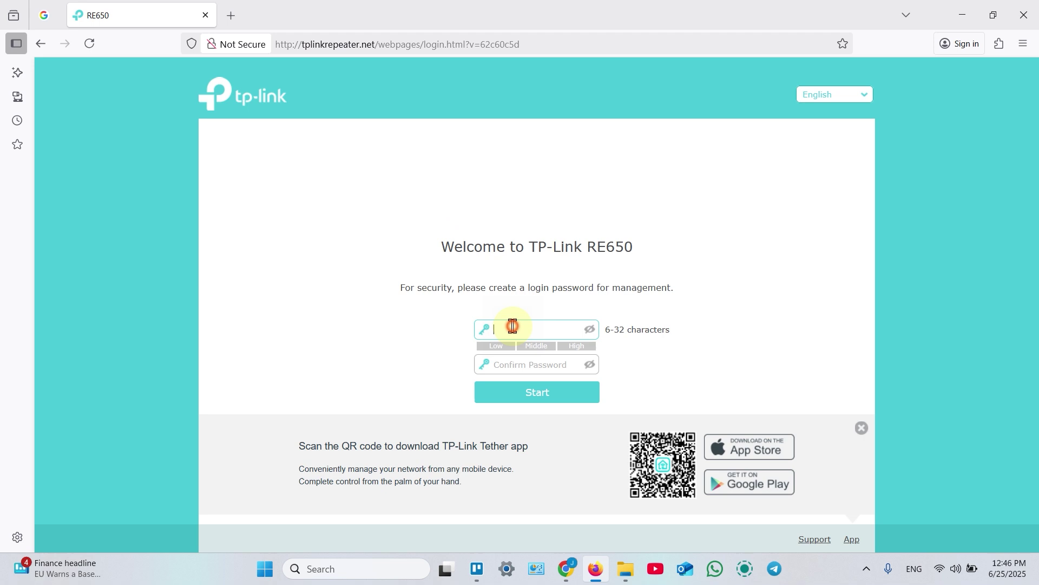
type("••••••")
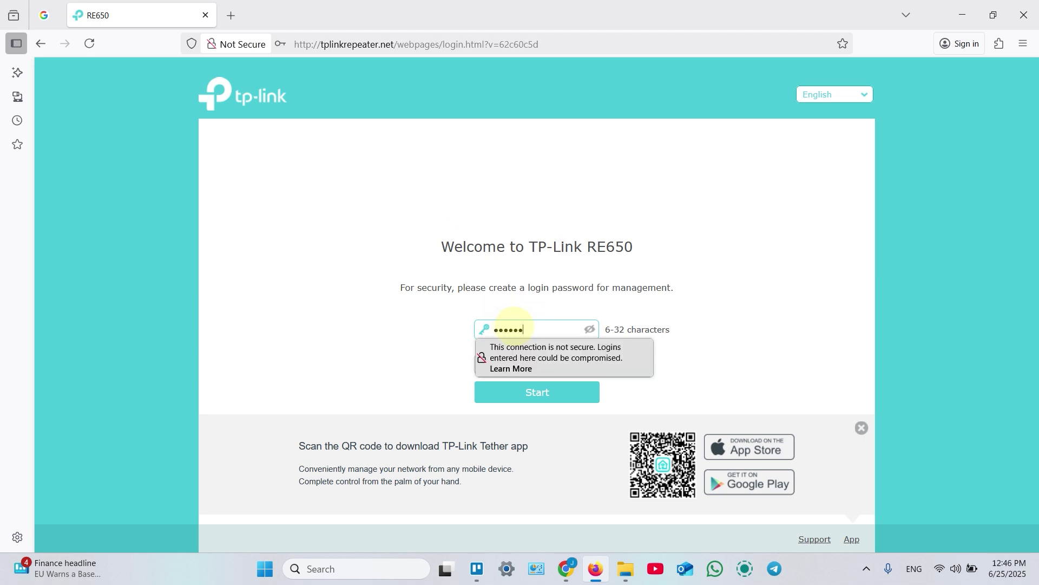
left_click(448, 354)
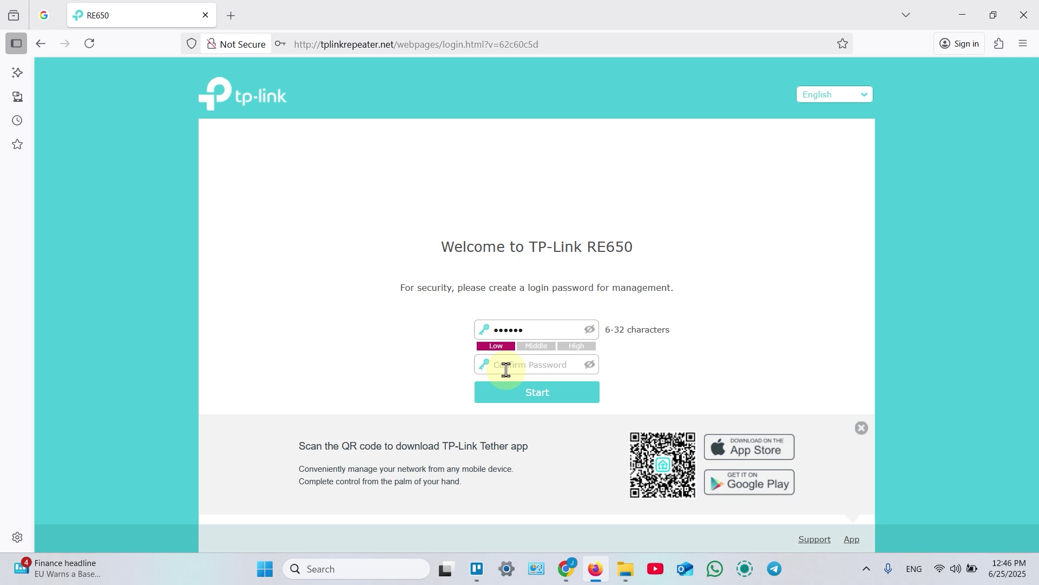
left_click(505, 367)
type("••••••")
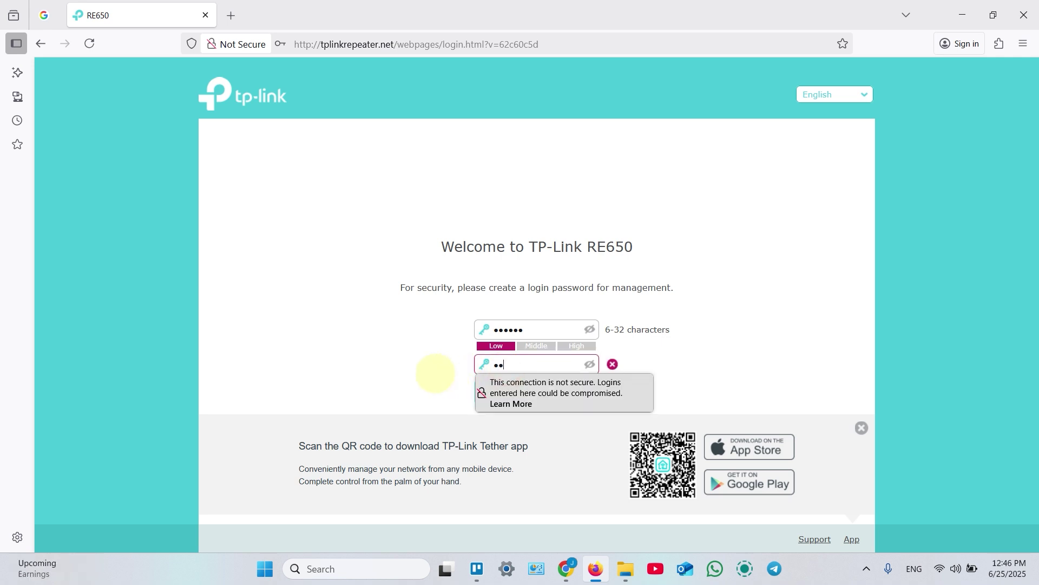
left_click(430, 349)
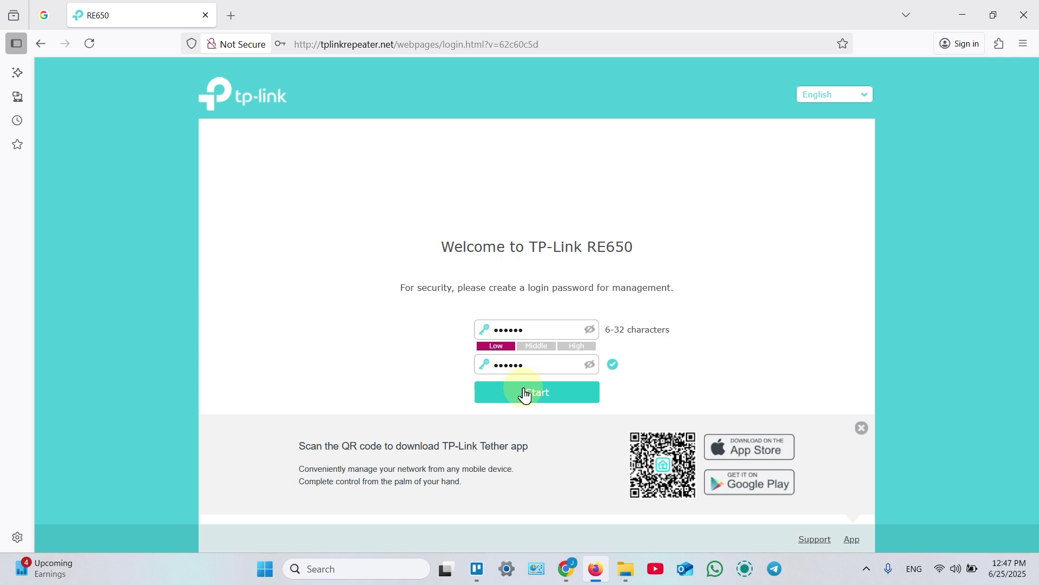
left_click(538, 398)
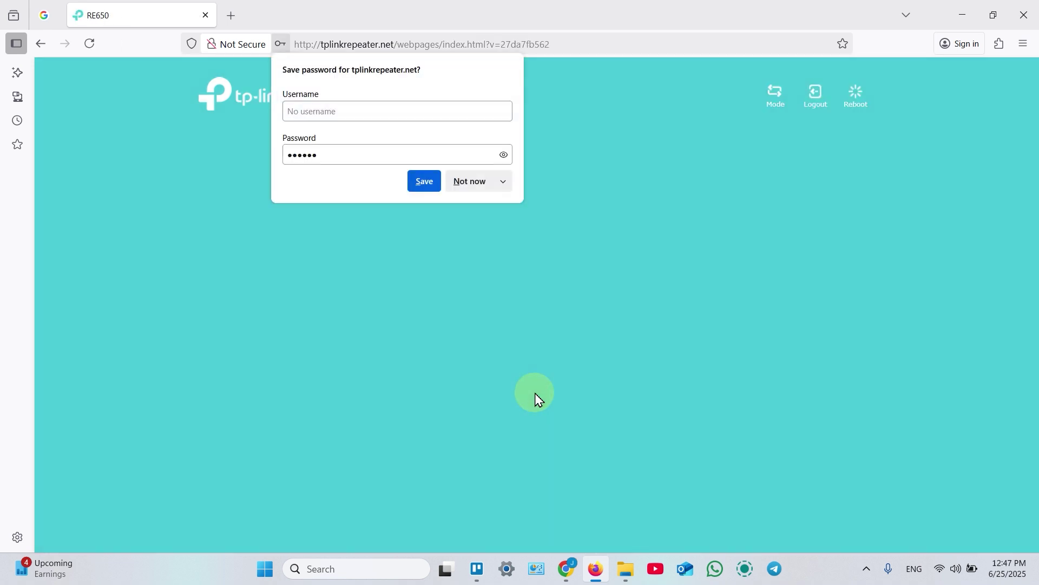
Decline Firefox's save-login prompt and choose SetupAndSolve as the 2.4GHz host, entering its password.
left_click(424, 182)
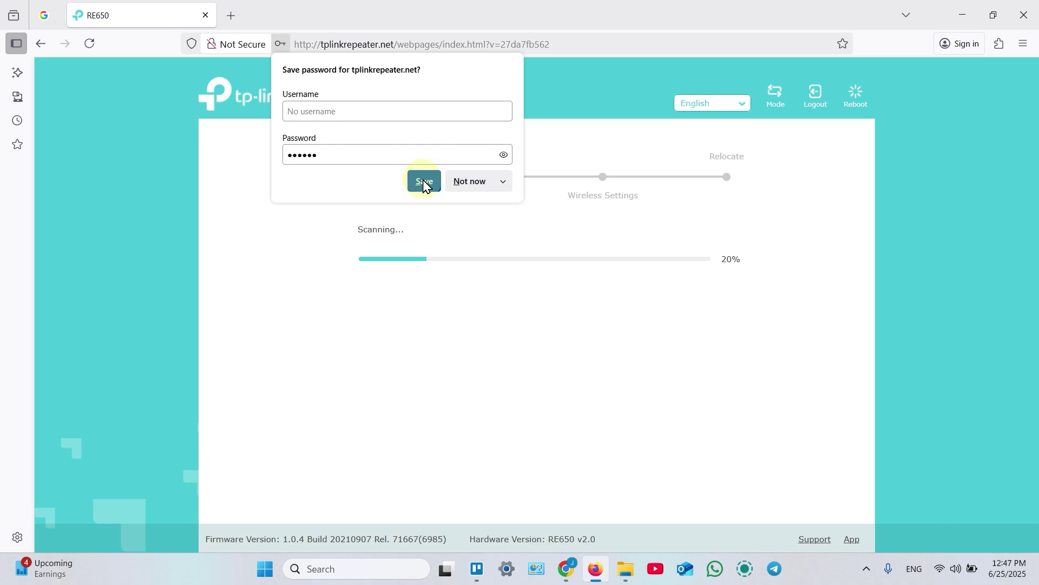
left_click(471, 183)
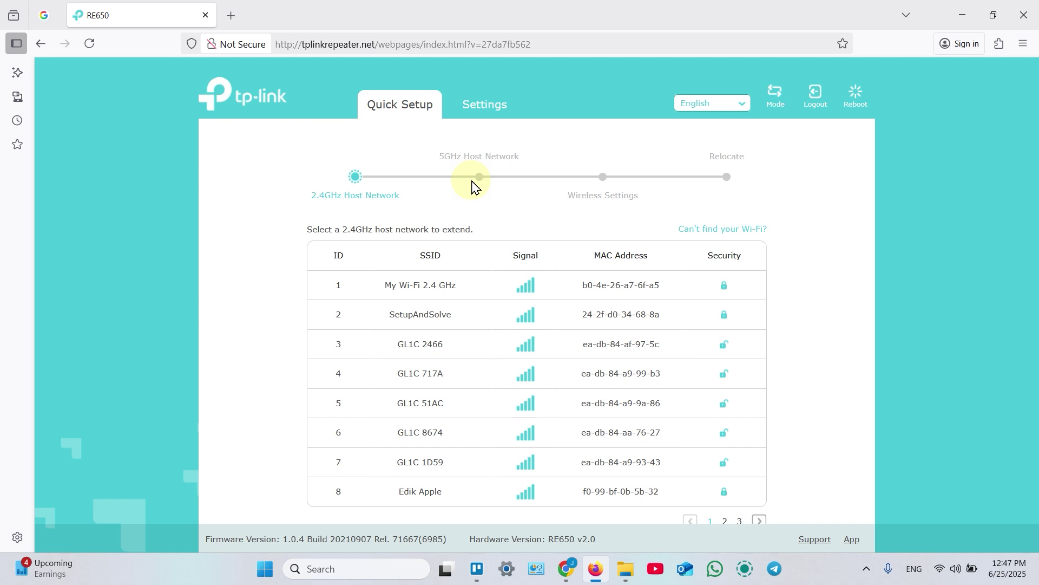
left_click(452, 316)
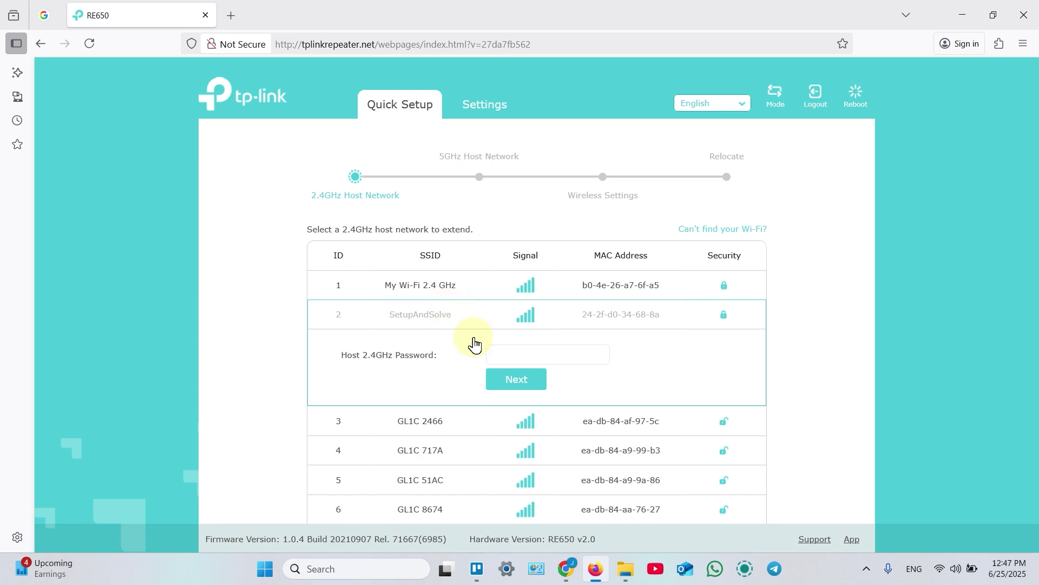
left_click(511, 355)
type("12345678")
left_click(521, 383)
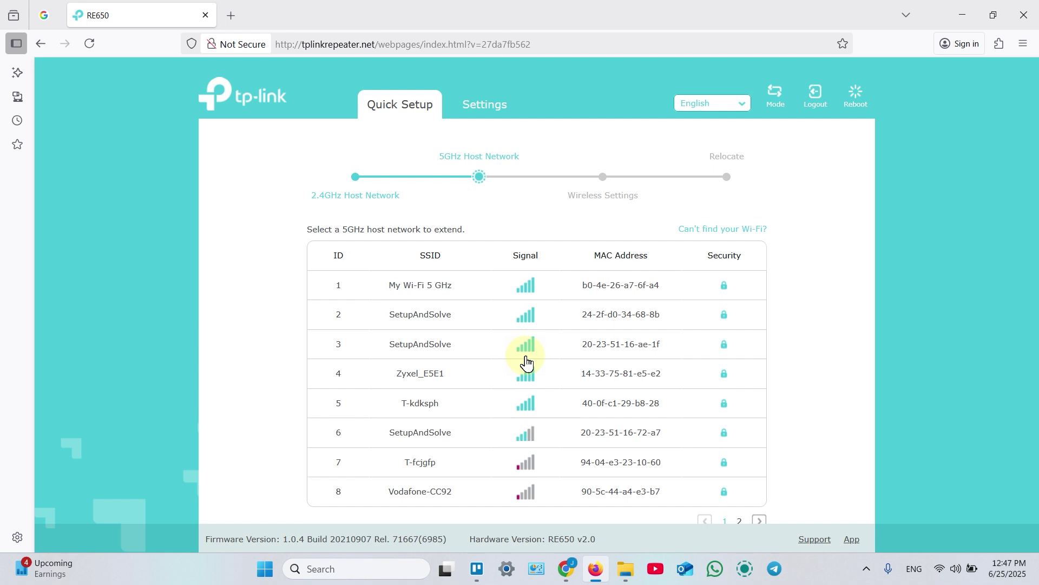
Choose SetupAndSolve as the 5GHz host with its password and confirm both host passwords.
left_click(407, 319)
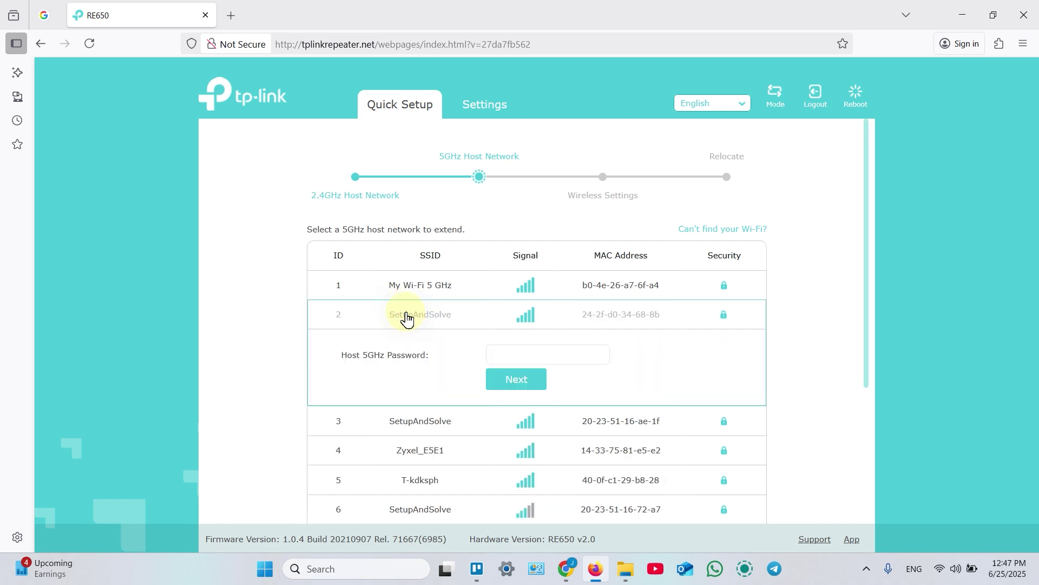
left_click(515, 354)
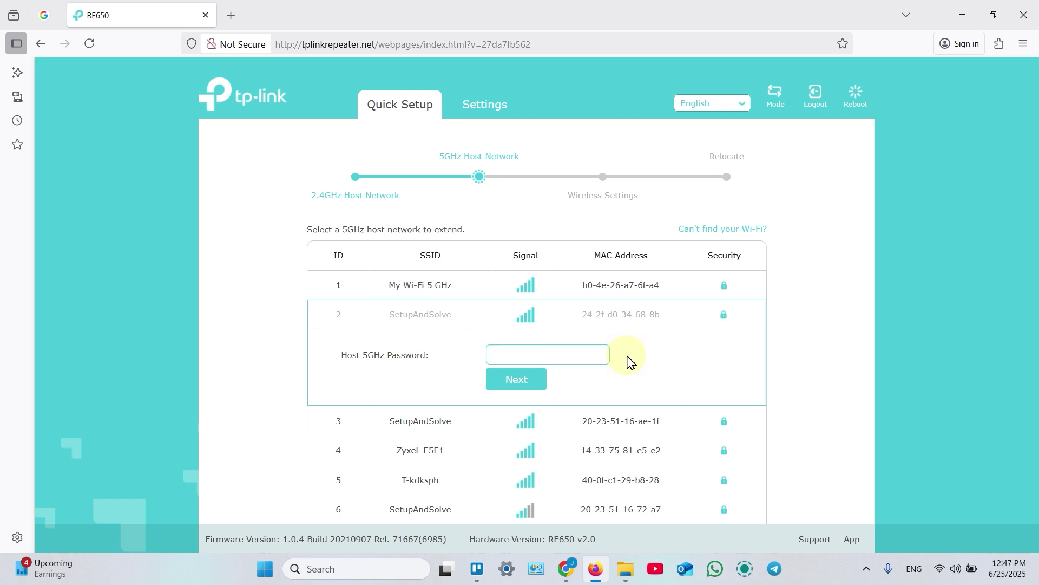
type("12345678901")
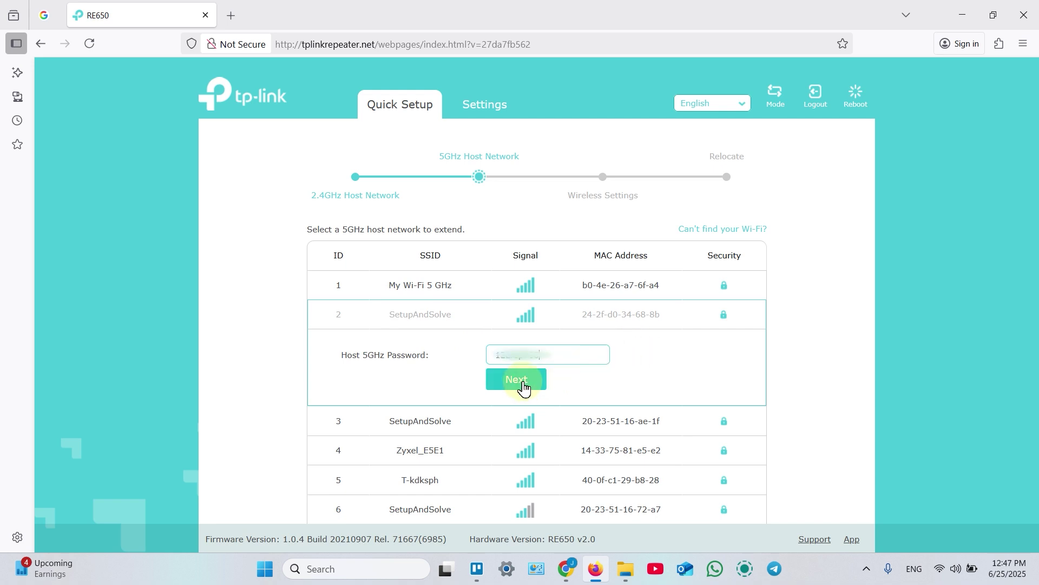
left_click(523, 383)
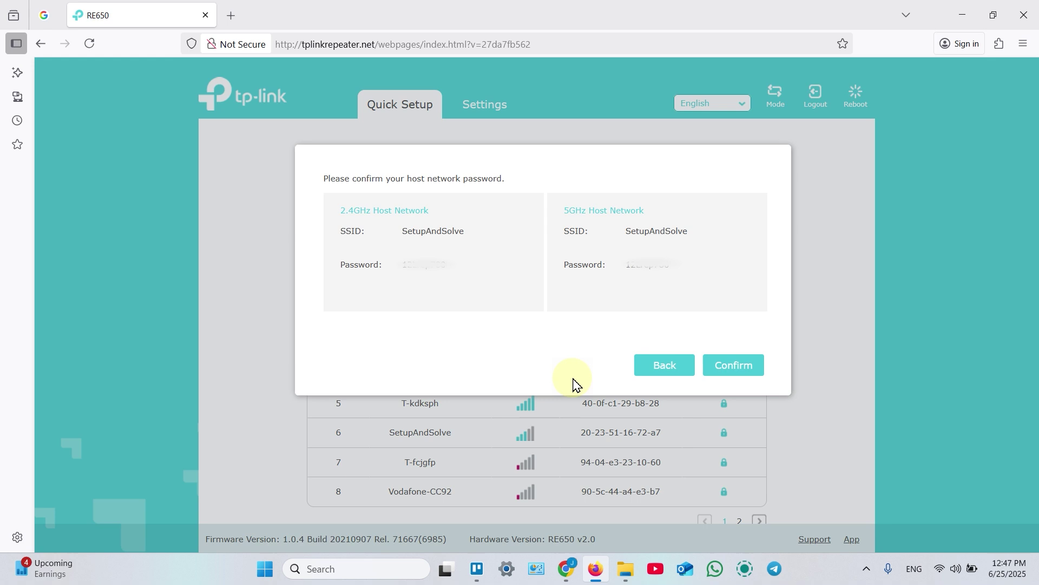
left_click(731, 372)
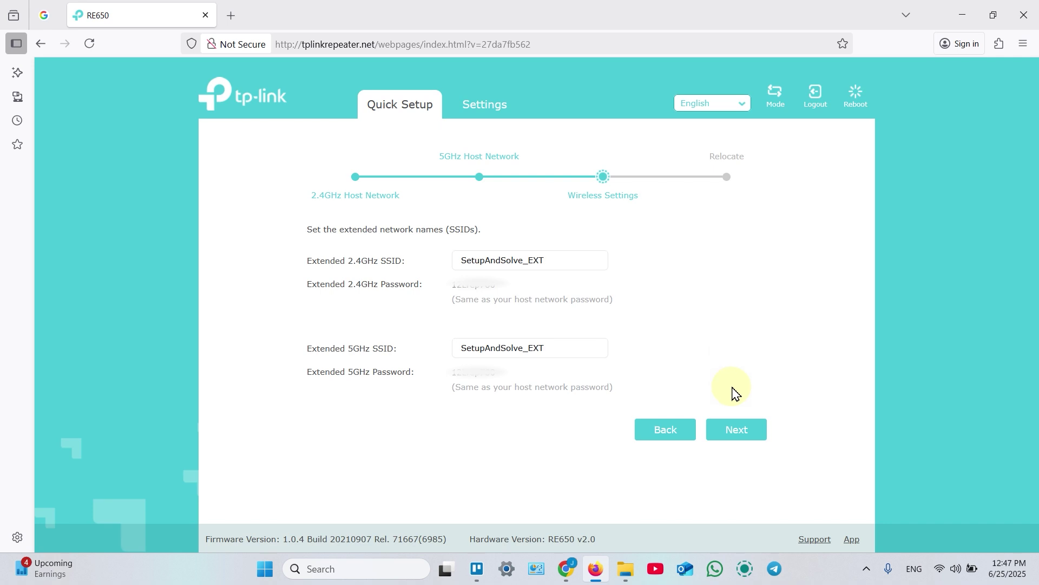
Apply the SetupAndSolve_EXT settings with an extender reboot and continue past the Relocate advice.
left_click(737, 430)
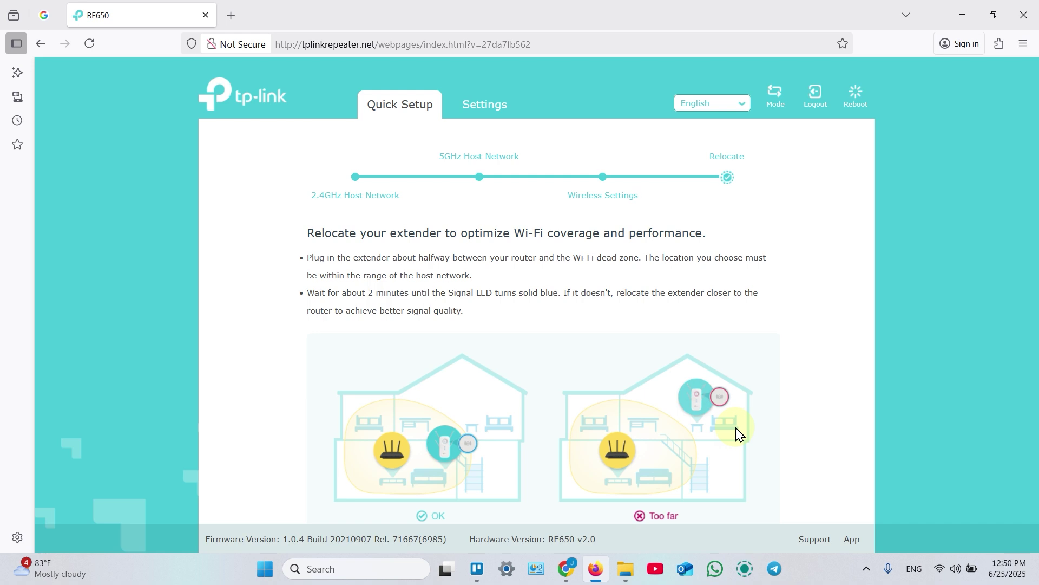
scroll(740, 433, "down", 2)
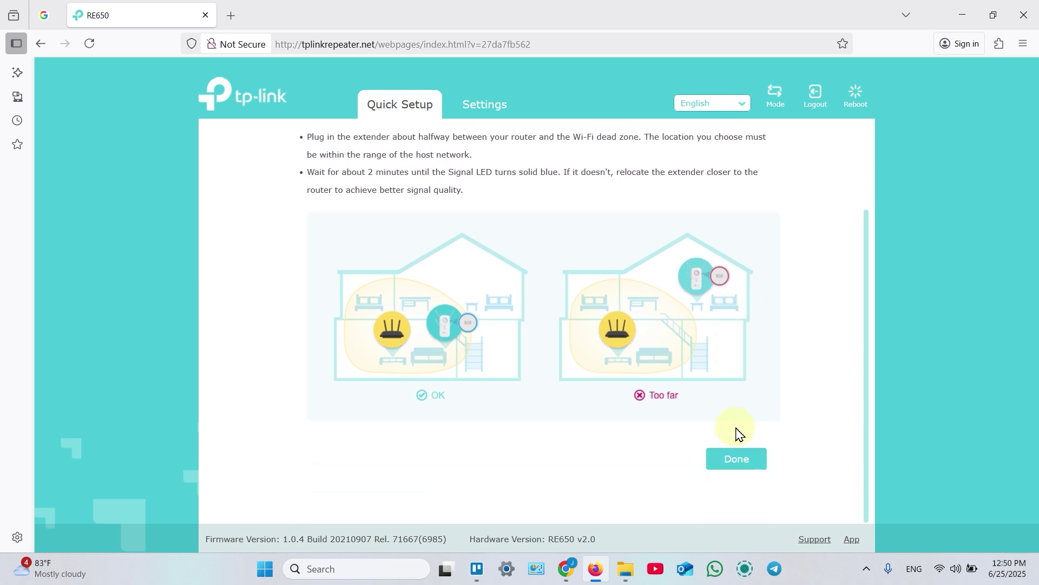
left_click(737, 469)
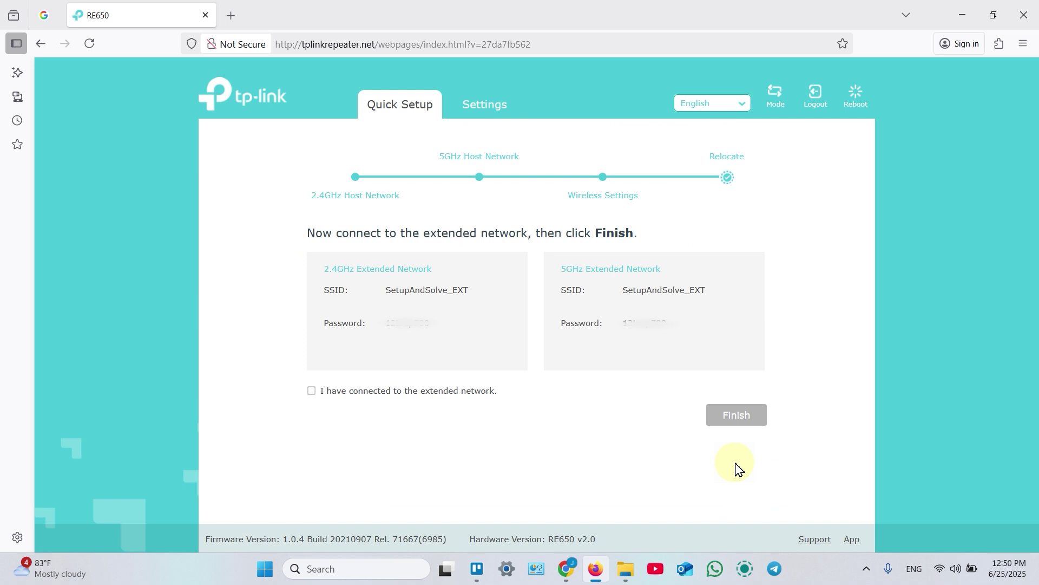
Join the SetupAndSolve_EXT Wi-Fi network from Quick Settings, entering its network password.
left_click(940, 569)
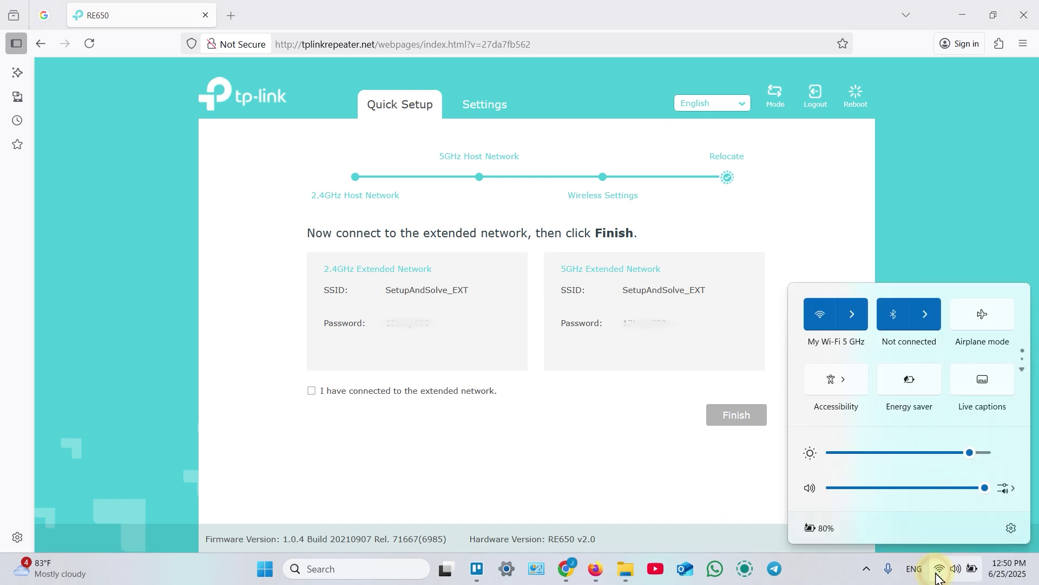
left_click(852, 315)
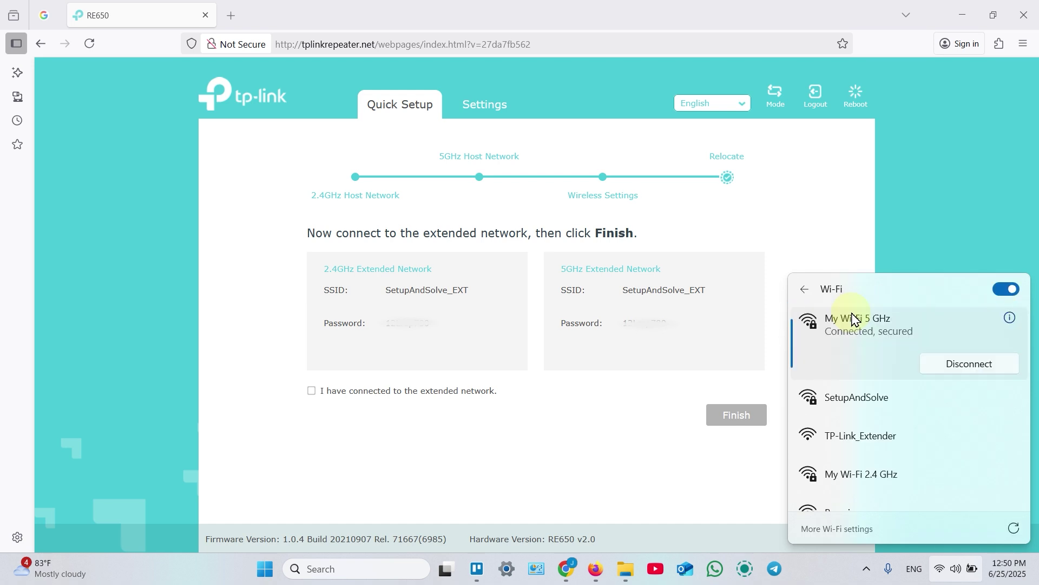
scroll(854, 319, "down", 1)
scroll(854, 319, "down", 5)
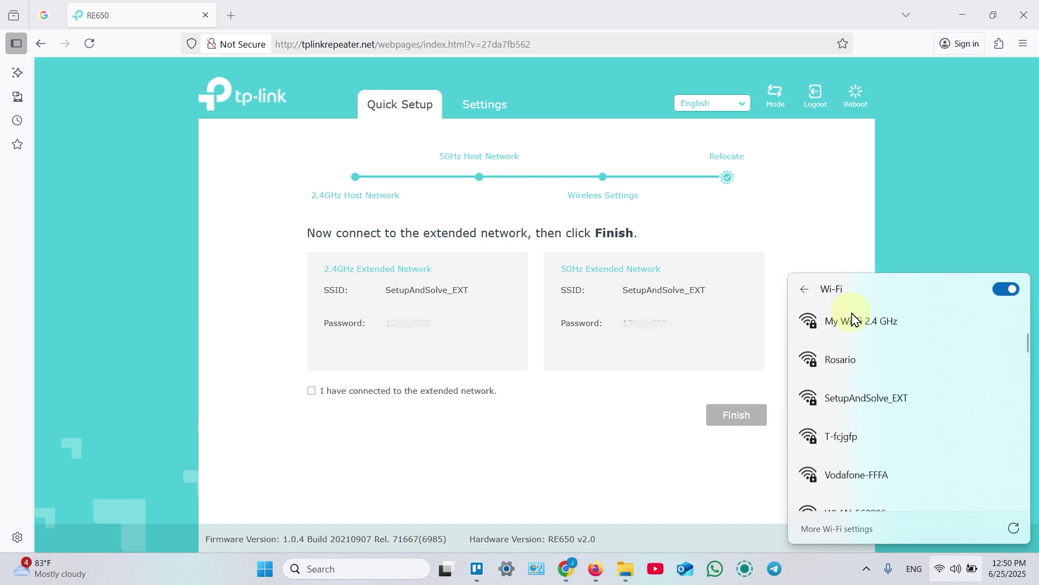
left_click(867, 404)
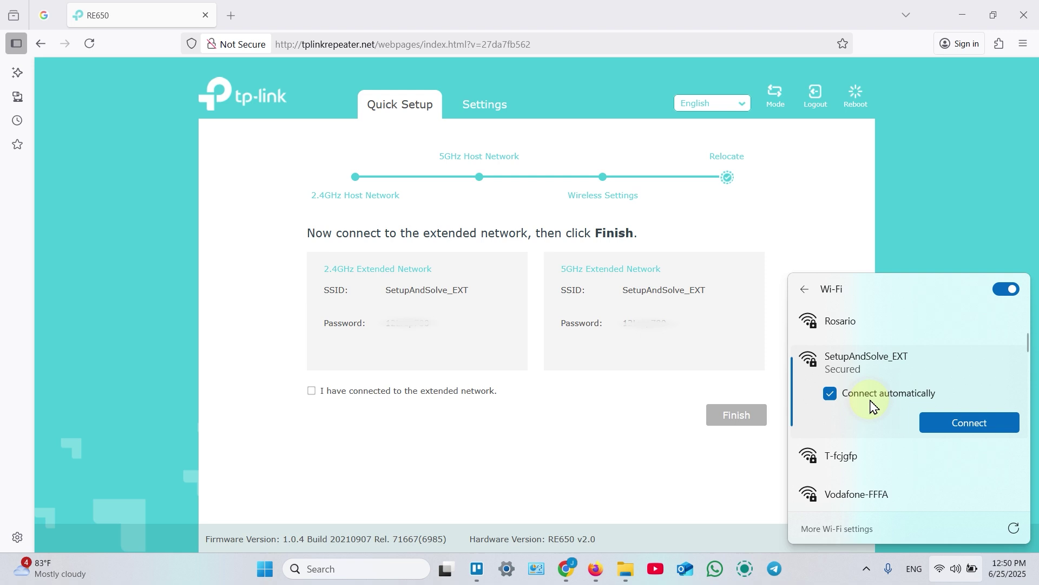
left_click(948, 418)
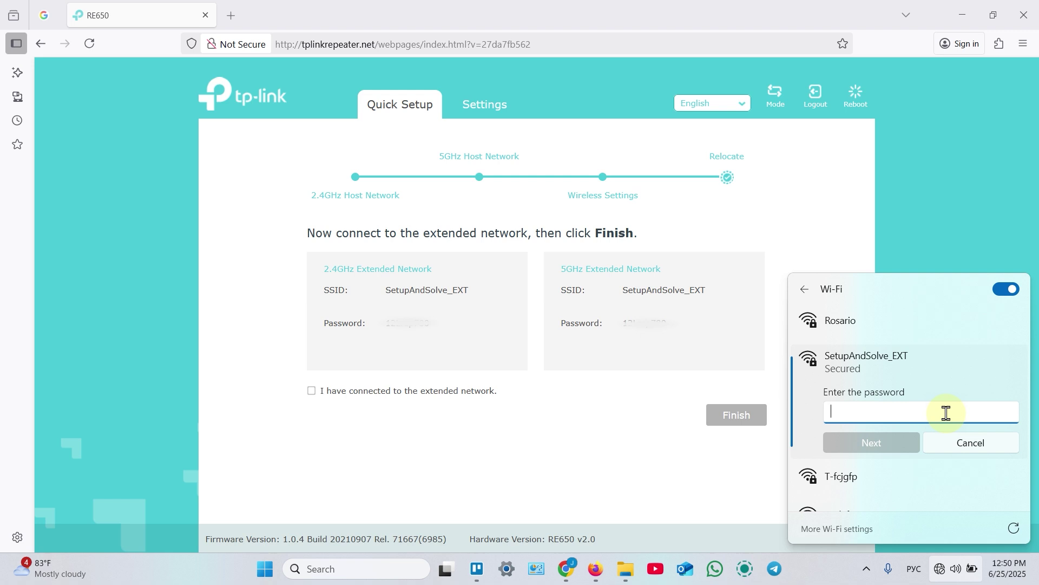
type("1234")
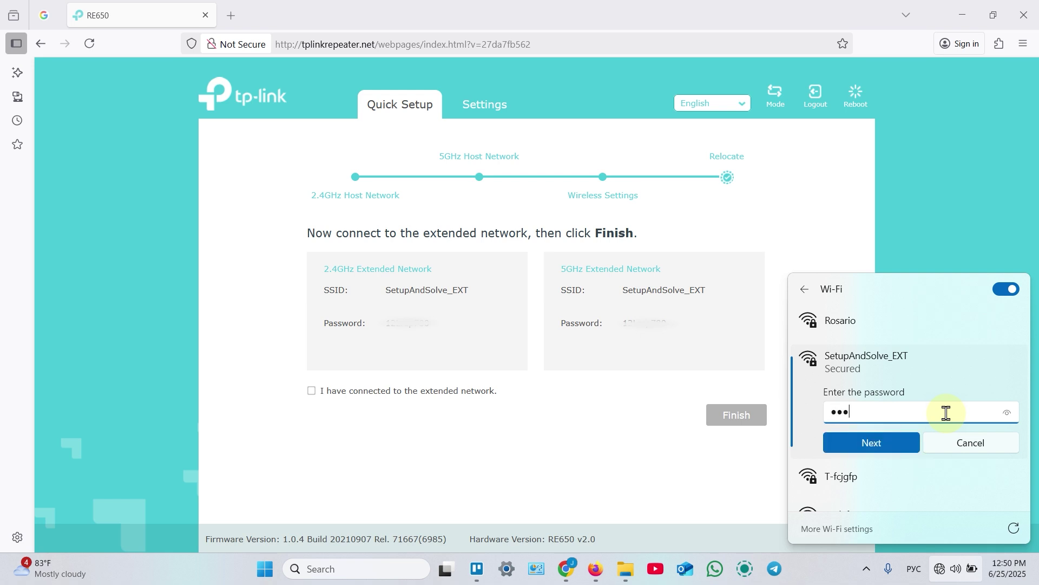
type("56789")
left_click(893, 441)
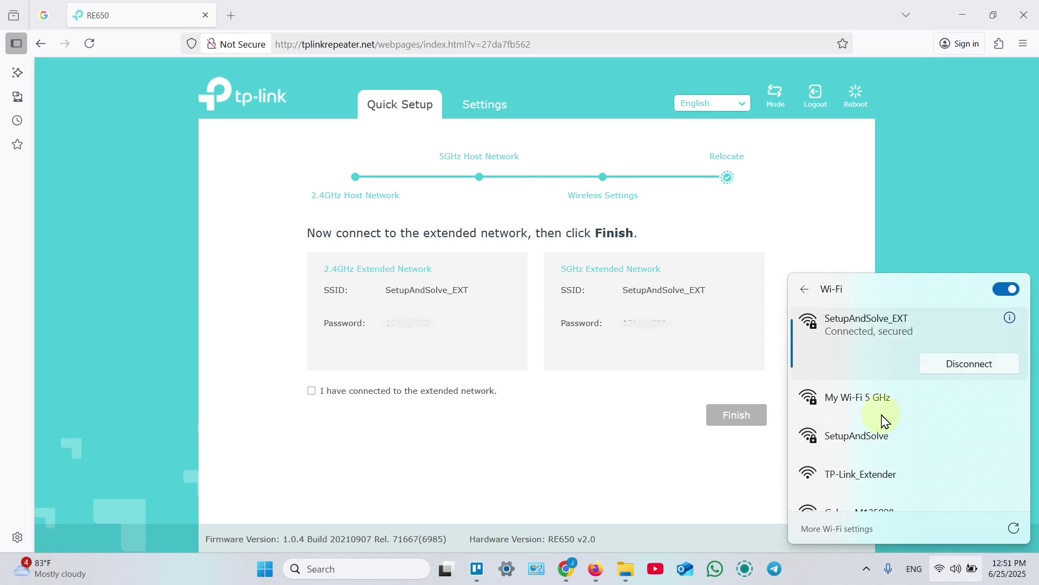
Confirm the laptop joined the extended network and finish the quick setup.
left_click(313, 401)
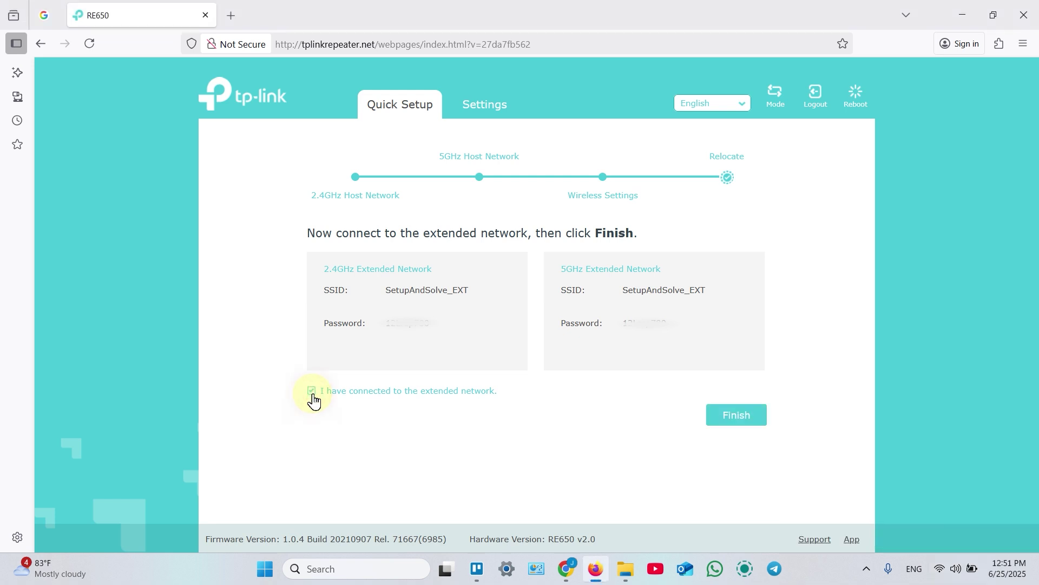
left_click(739, 421)
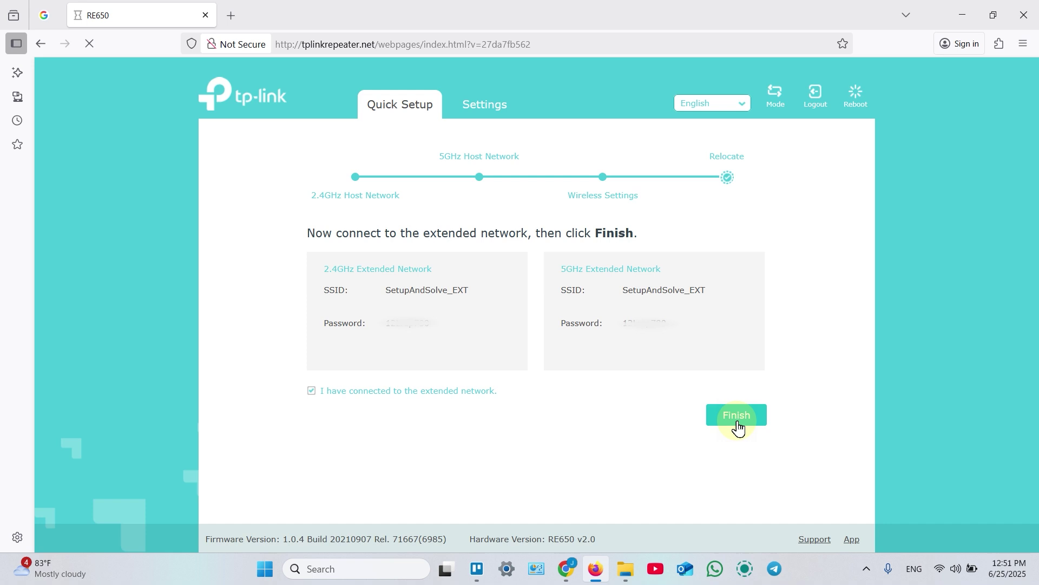
left_click(738, 422)
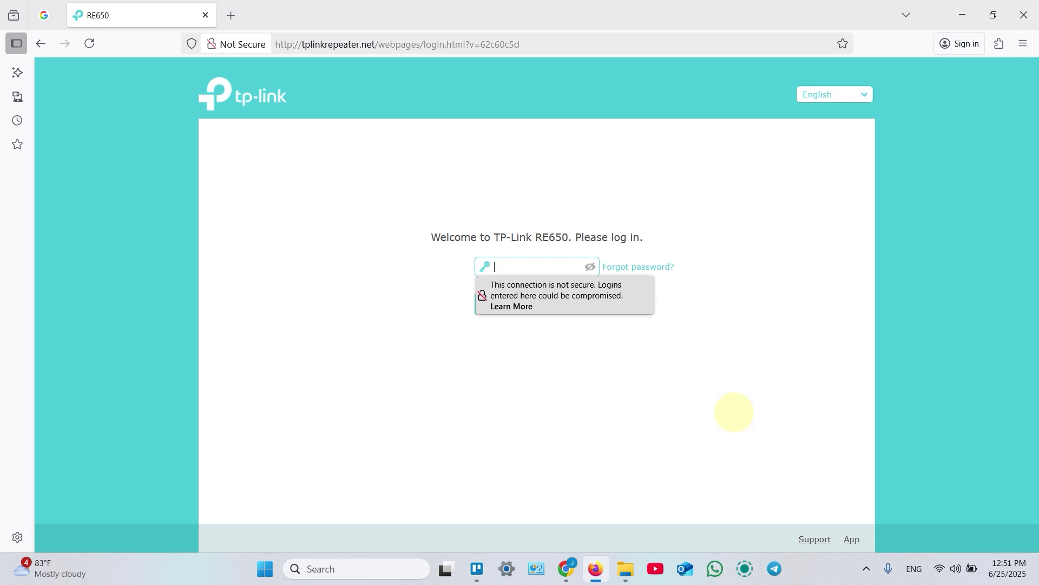
Log back in with the admin password, declining password saving and postponing TP-Link Cloud.
type("******")
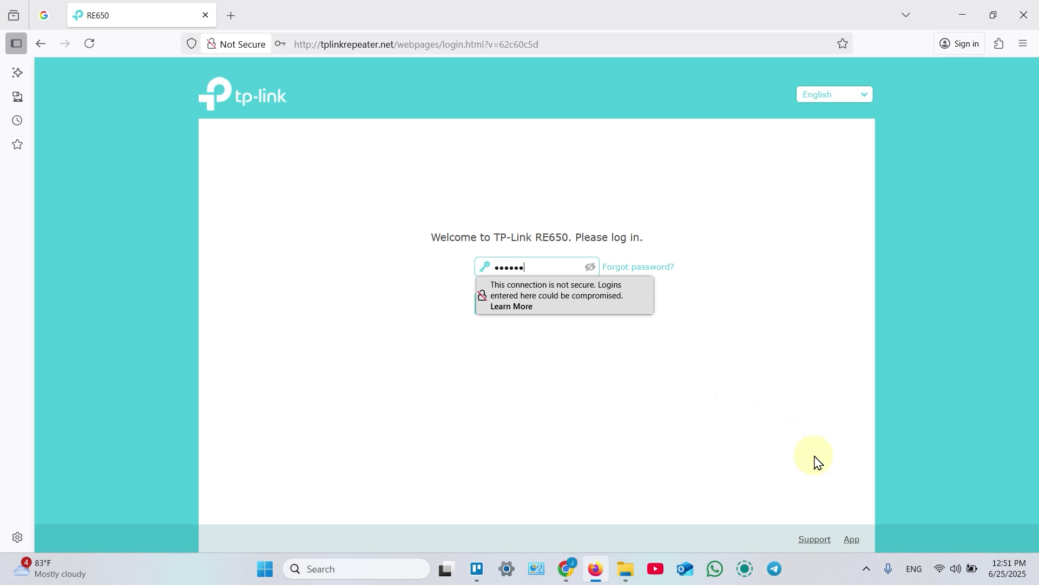
left_click(554, 346)
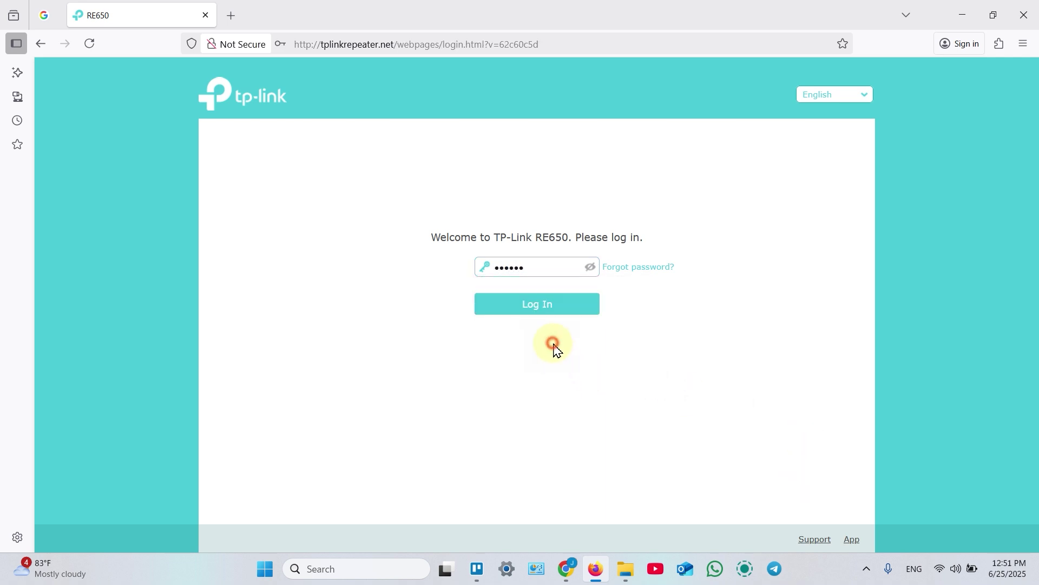
left_click(543, 305)
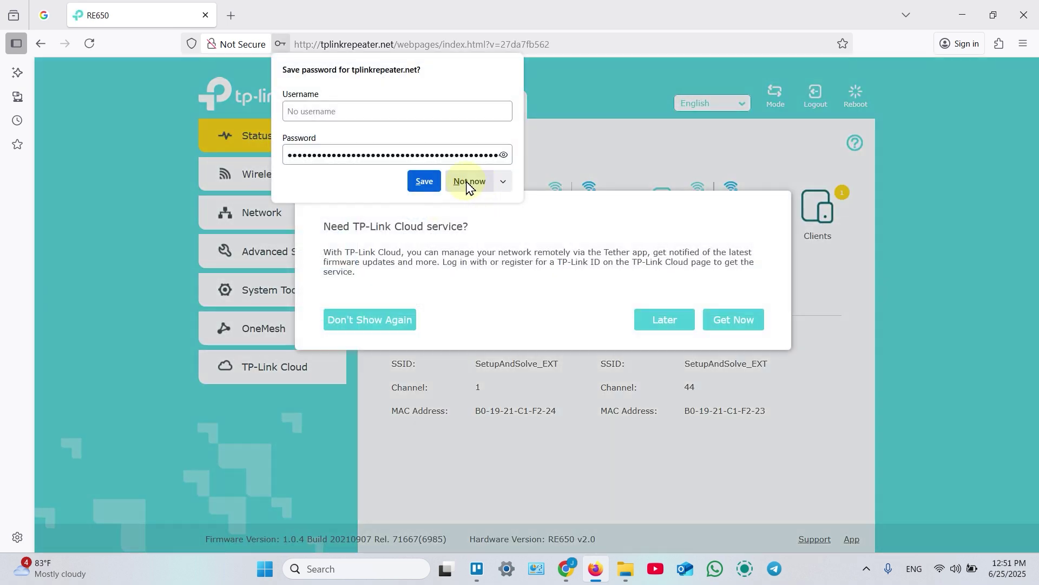
left_click(470, 182)
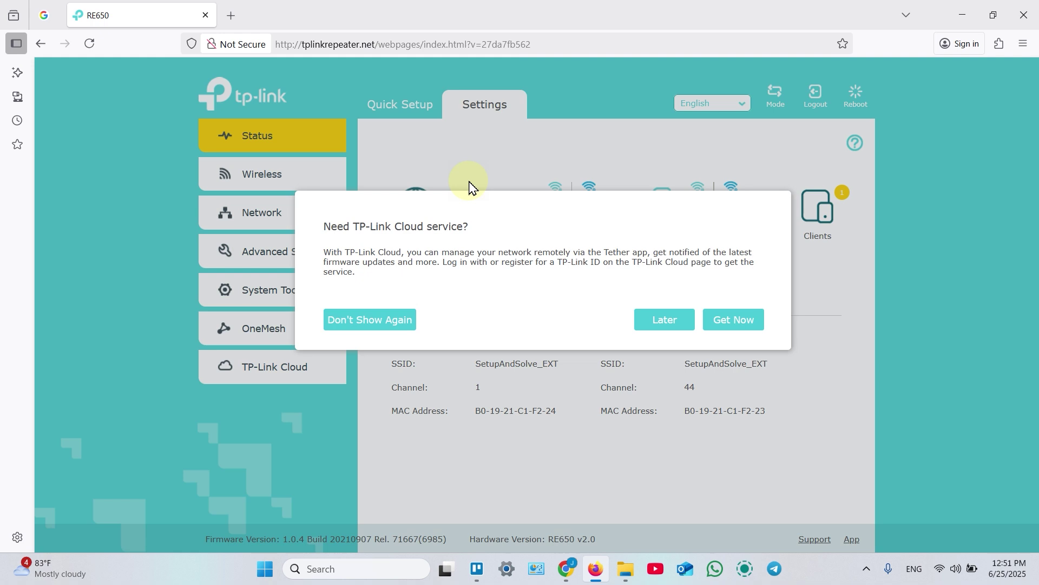
left_click(664, 322)
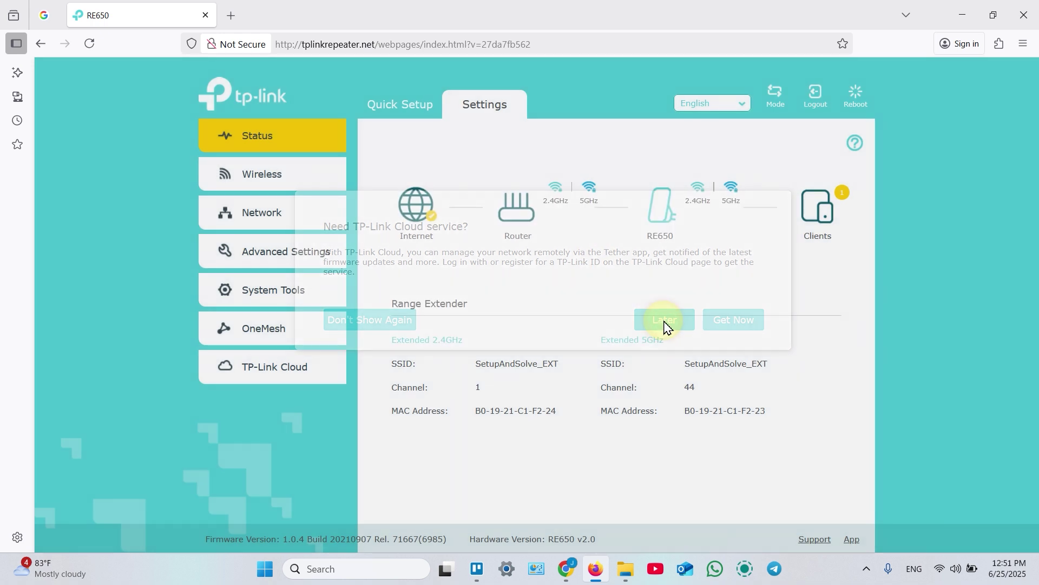